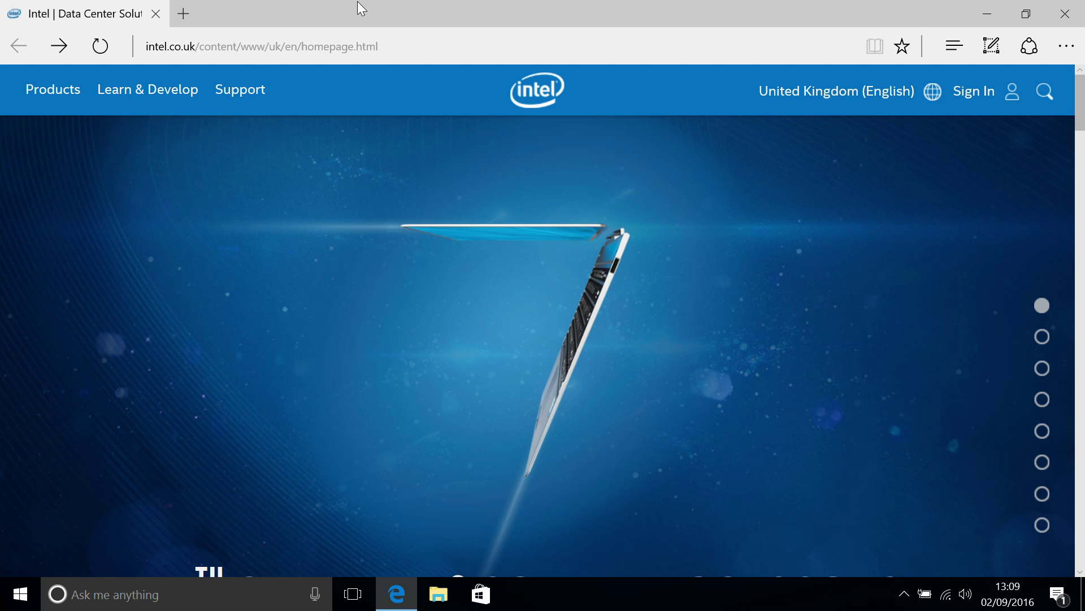
Browse Intel drivers under Downloads & Drivers and choose the Graphics Drivers product category.
left_click(239, 89)
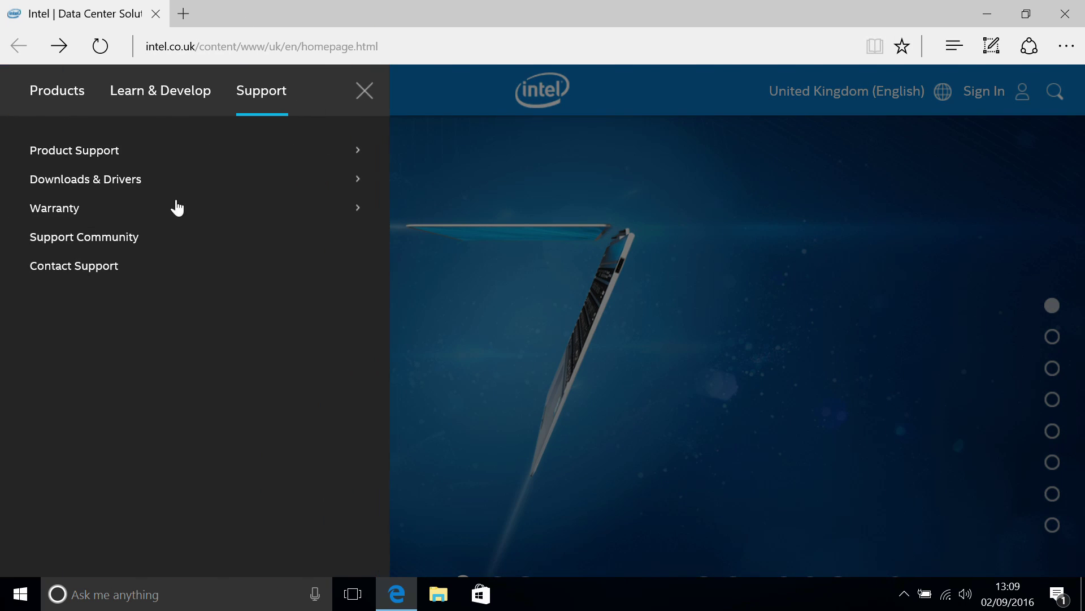
left_click(73, 181)
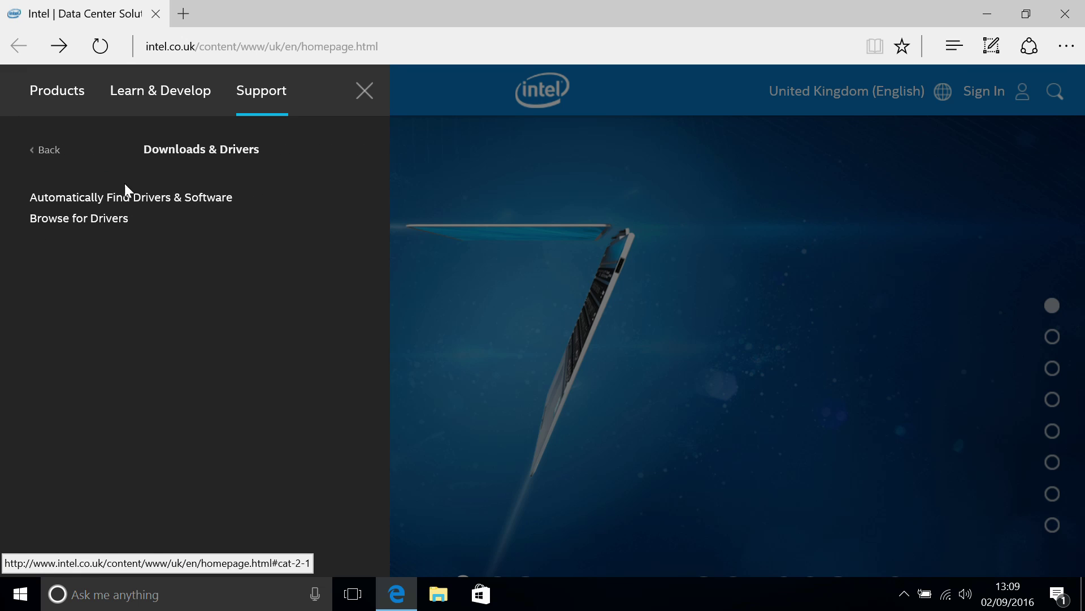
left_click(102, 219)
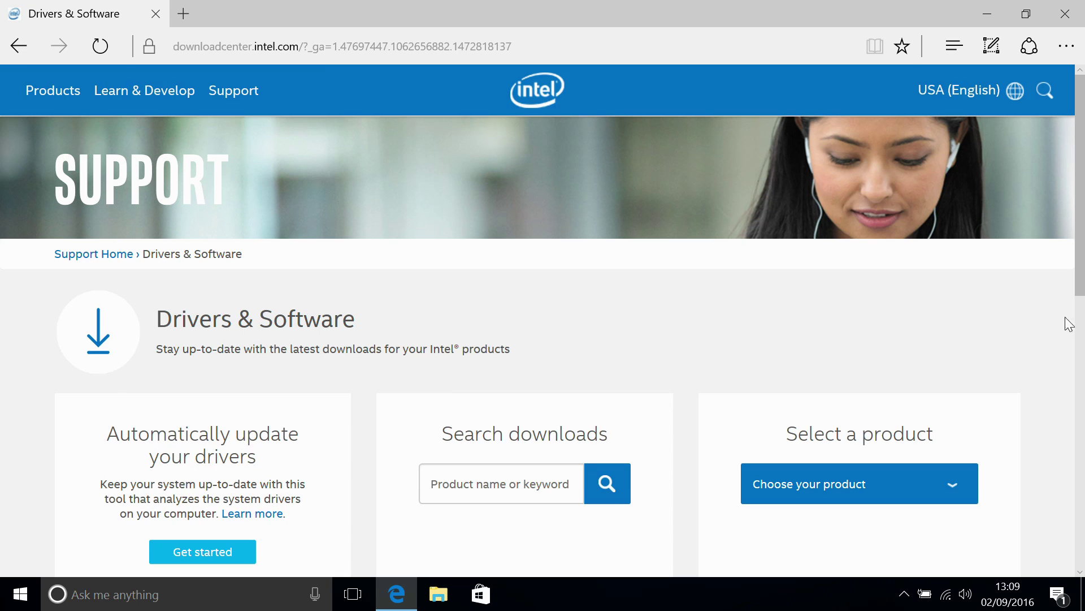
scroll(1081, 255, "down", 2)
scroll(1081, 254, "down", 3)
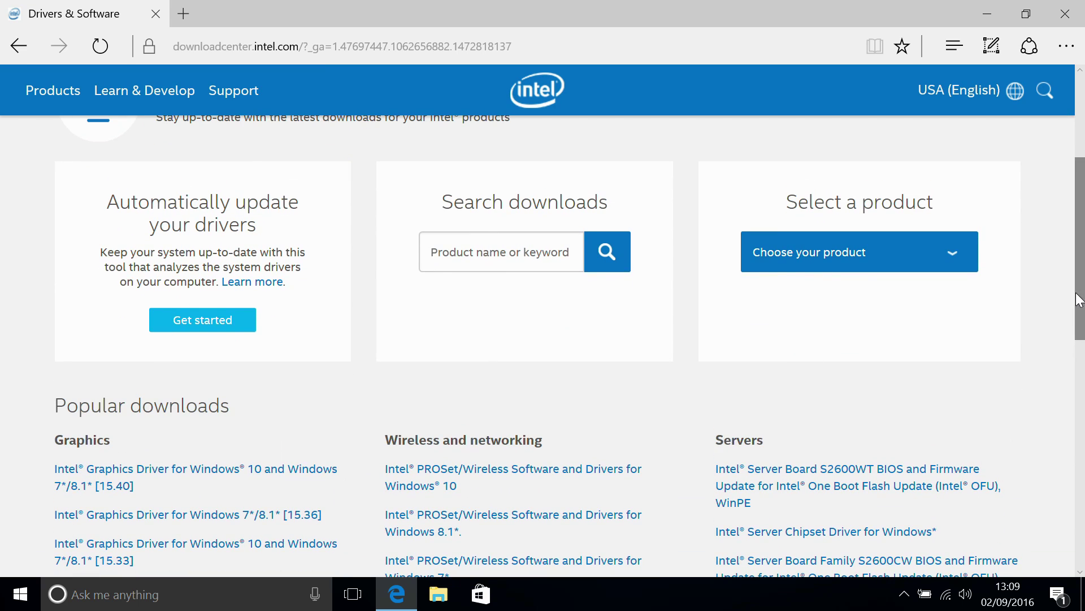
left_click(963, 254)
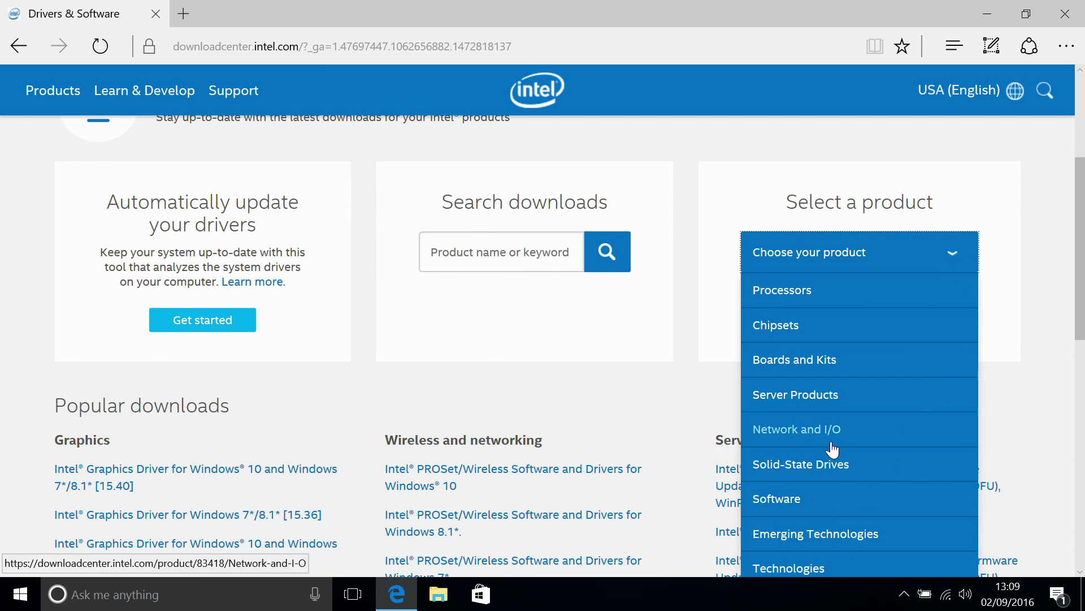
scroll(1081, 359, "down", 1)
scroll(1081, 359, "down", 3)
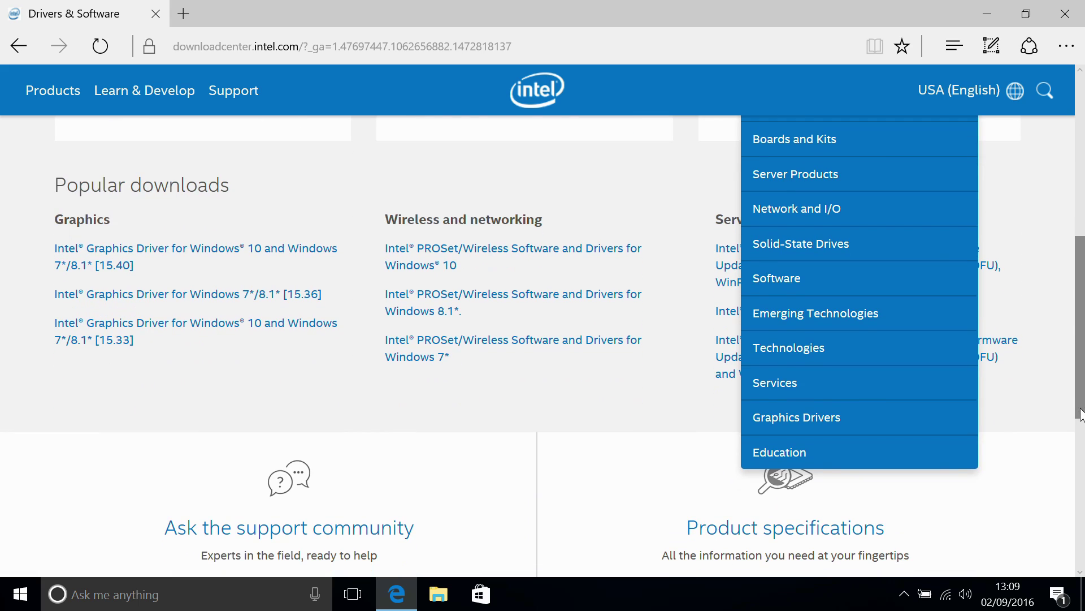
Open the Intel Graphics Driver for Windows 10 and Windows 7*/8.1* [15.40] page and scroll to its download files.
left_click(888, 418)
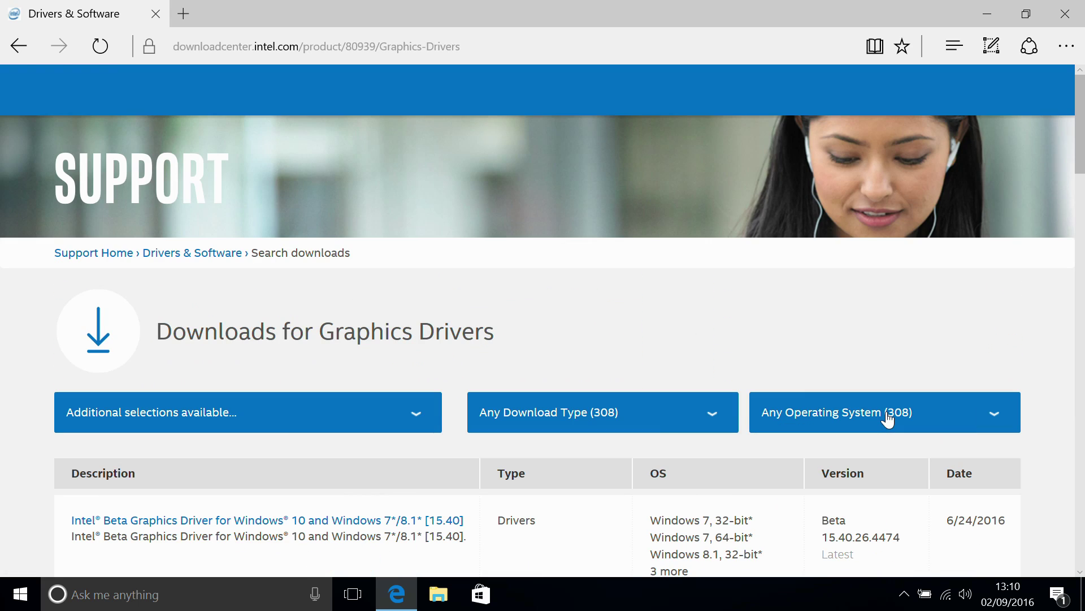
scroll(1081, 189, "down", 3)
scroll(1081, 189, "down", 5)
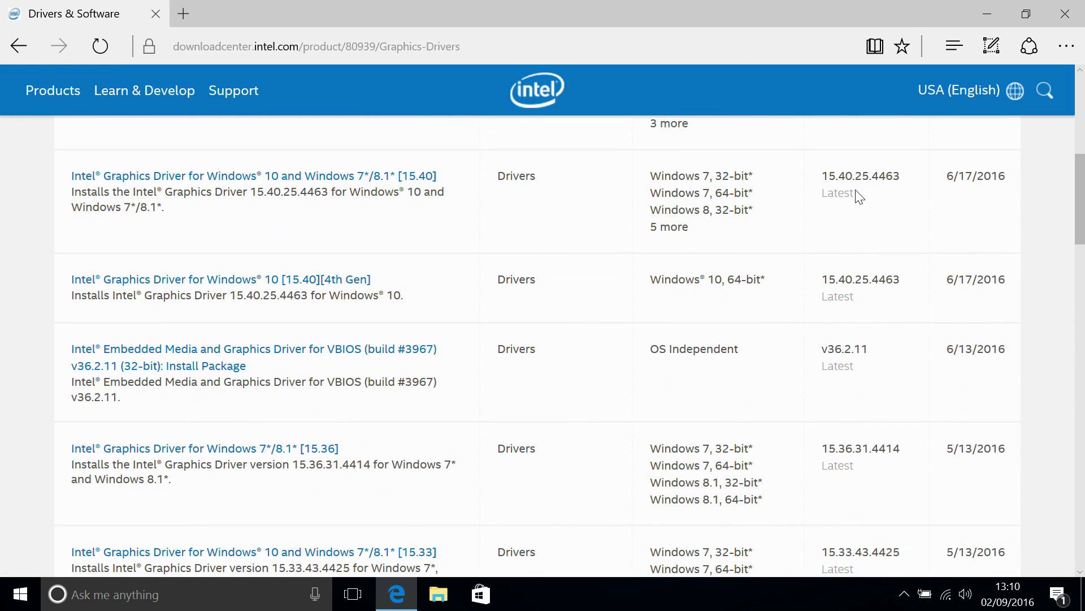
left_click(315, 180)
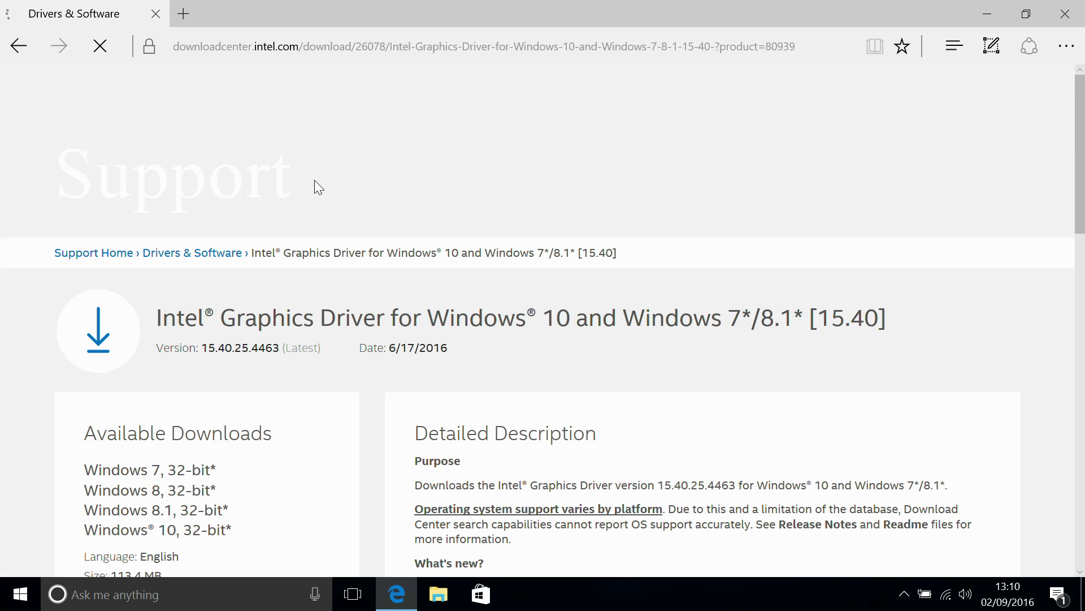
scroll(495, 316, "down", 3)
scroll(492, 317, "down", 2)
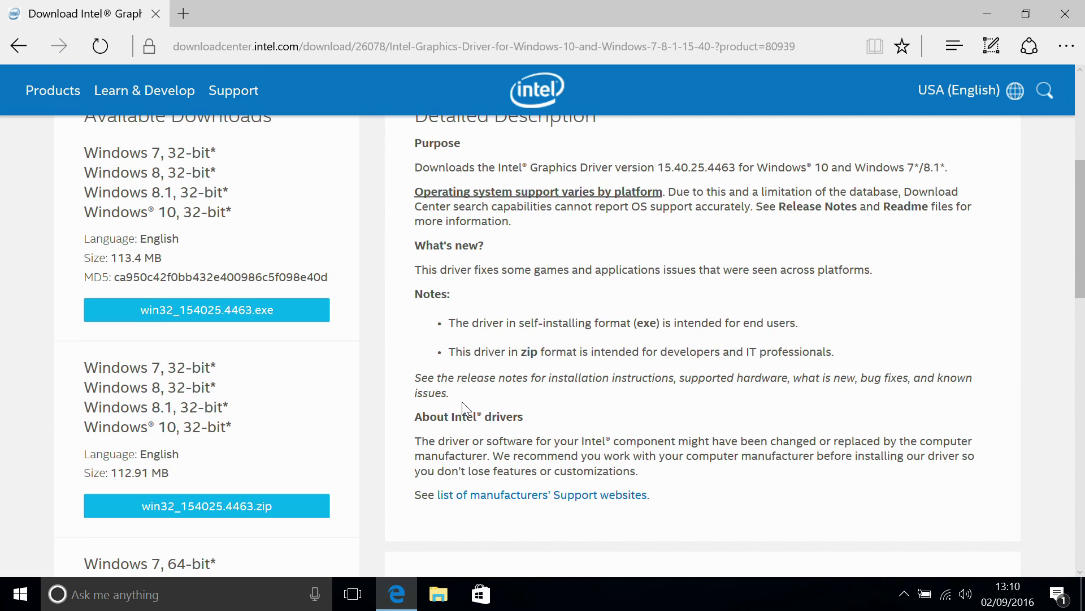
scroll(463, 401, "down", 6)
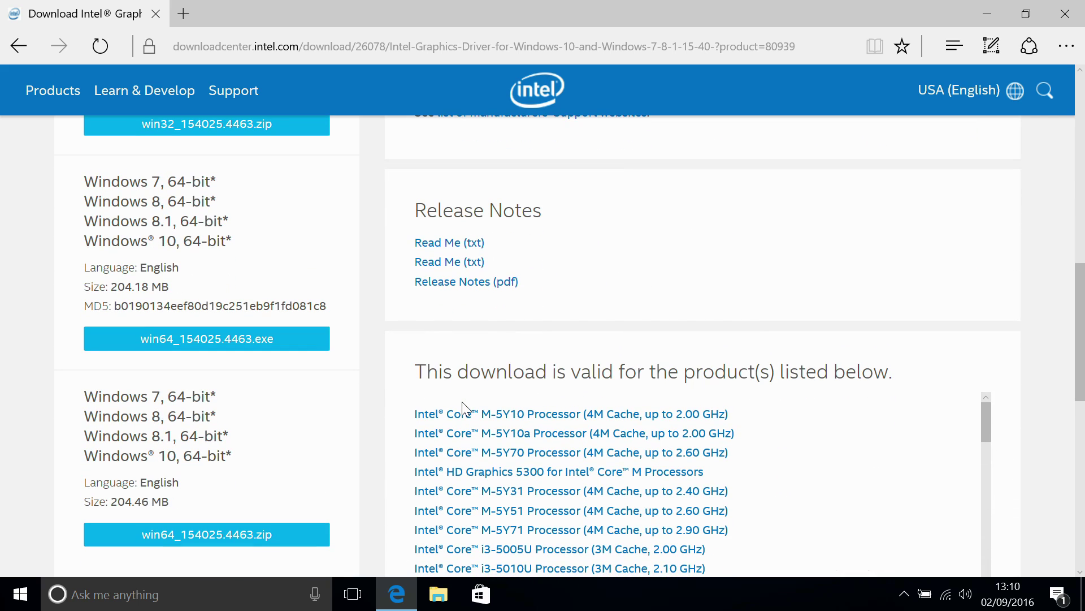
scroll(462, 401, "down", 2)
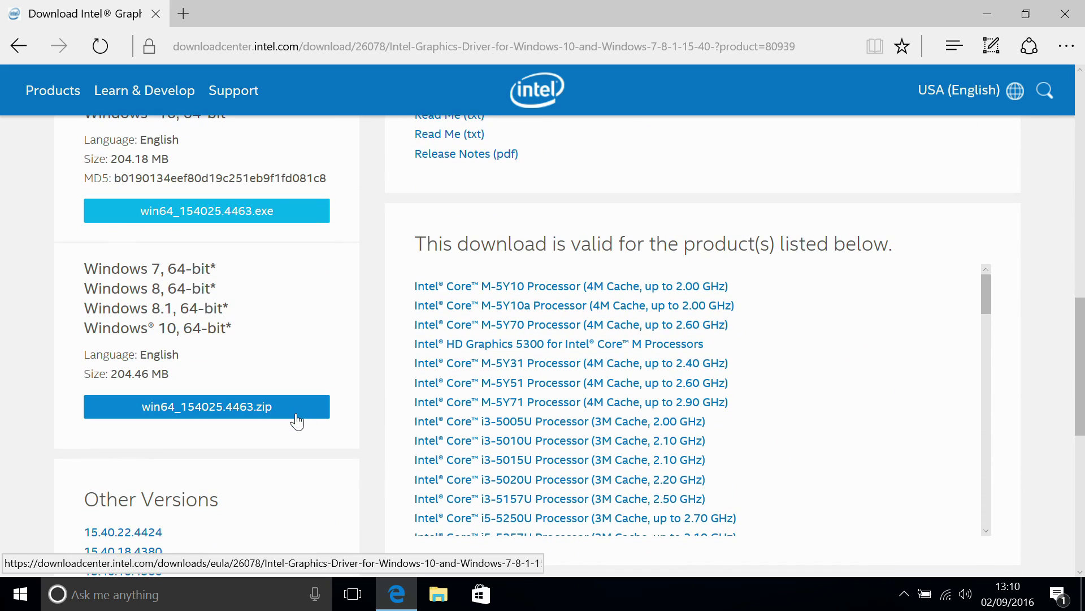
Request win64_154025.4463.zip, accept the licence agreement, and save the file to disk.
left_click(254, 407)
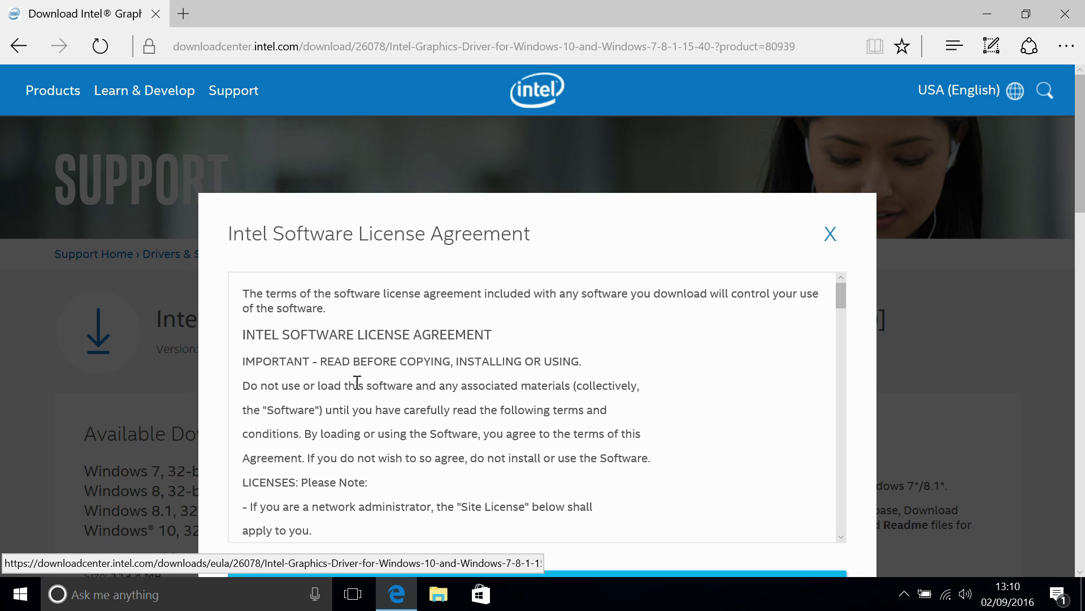
left_click_drag(1080, 193, 1080, 249)
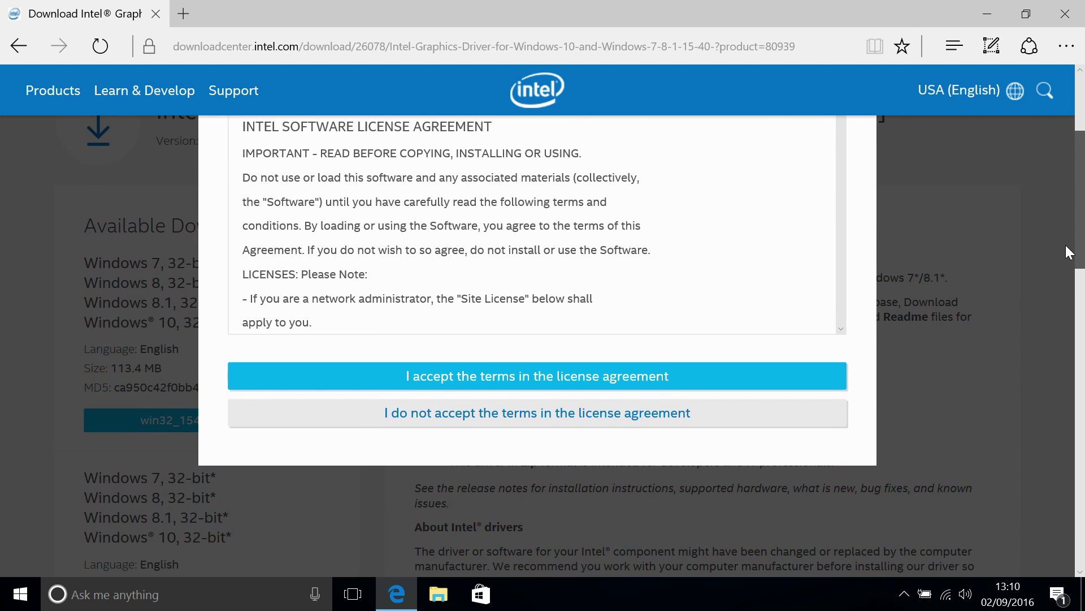
left_click(671, 377)
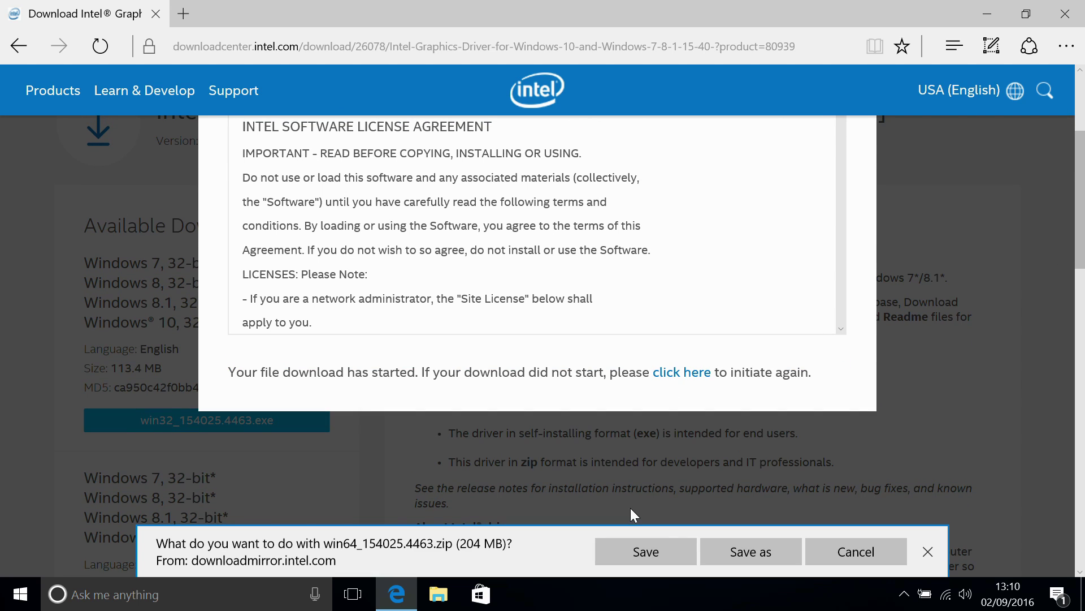
left_click(636, 561)
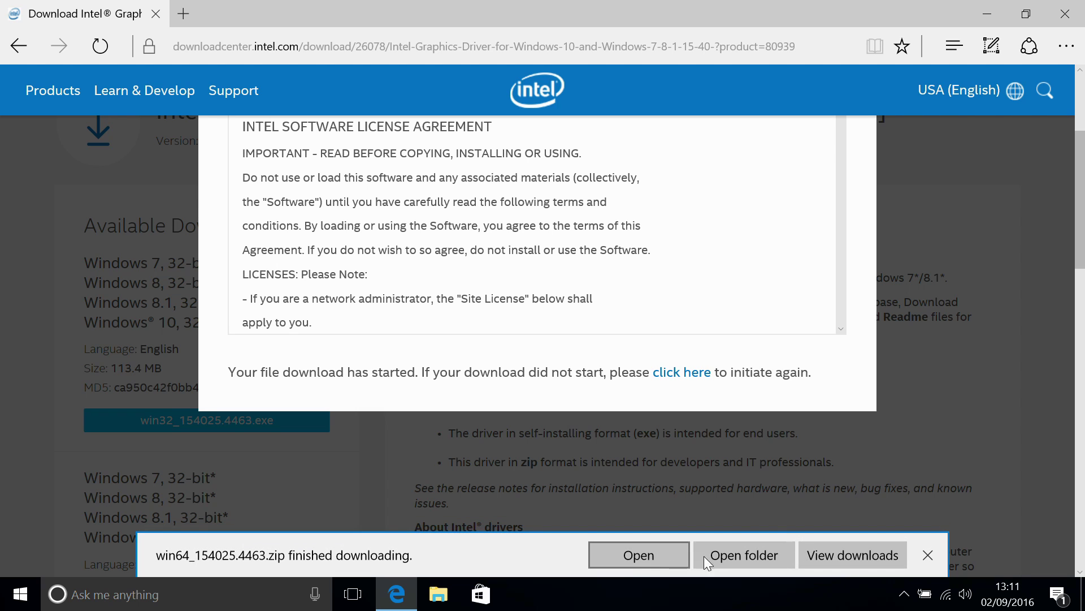
Extract win64_154025.4463.zip from Downloads into its suggested default folder.
left_click(727, 552)
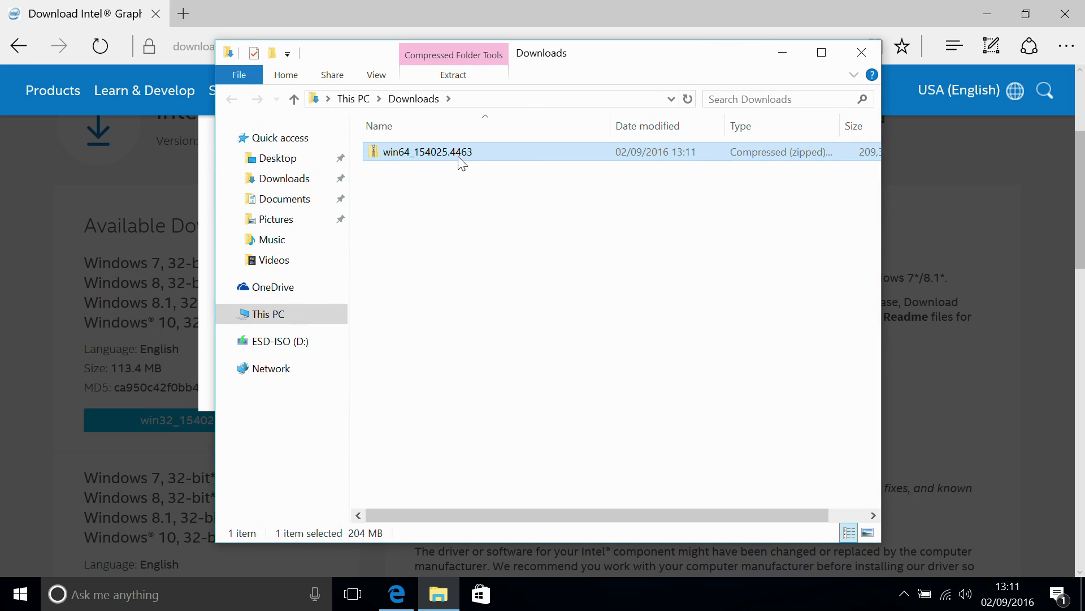
right_click(453, 155)
left_click(548, 212)
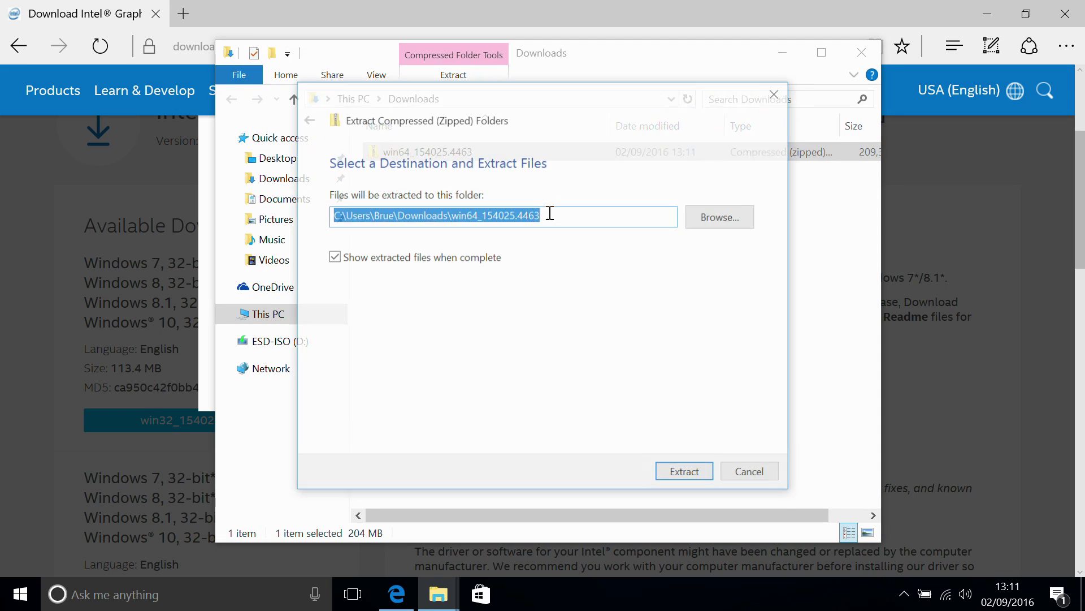
left_click(706, 476)
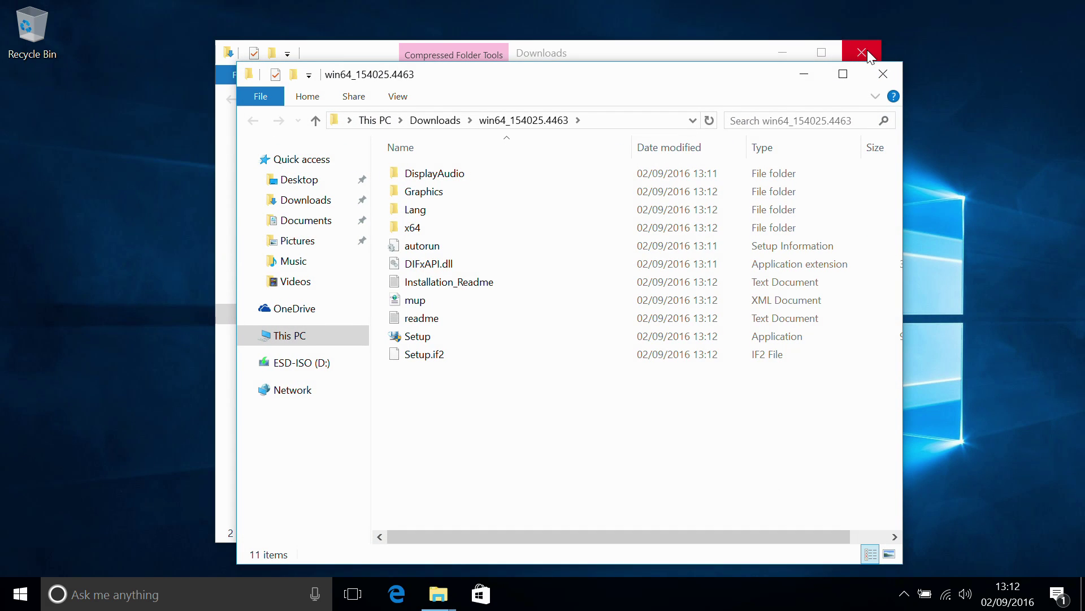
left_click(415, 338)
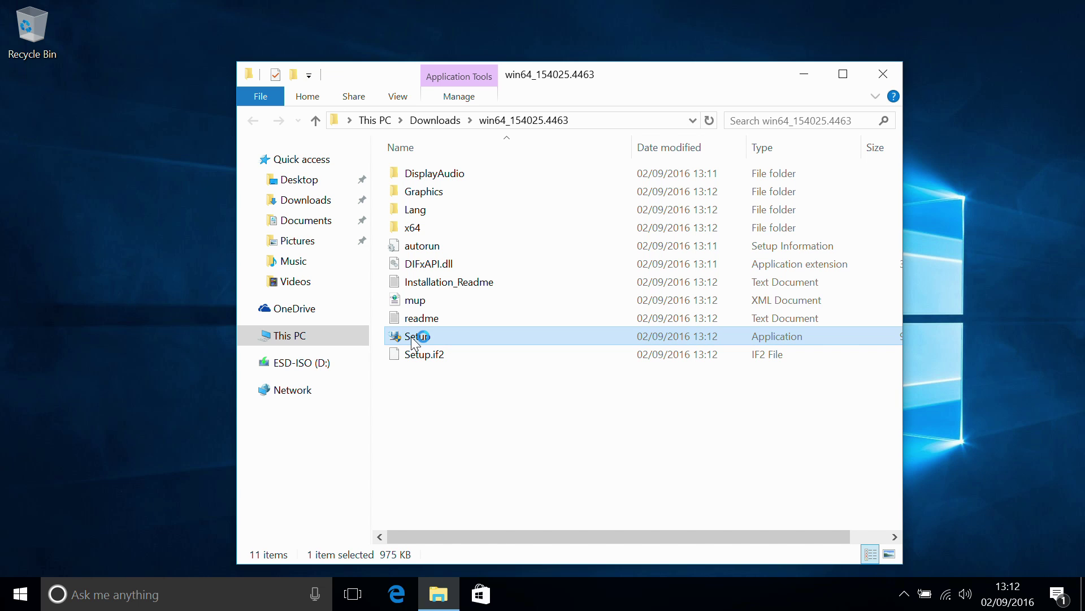
double_click(411, 339)
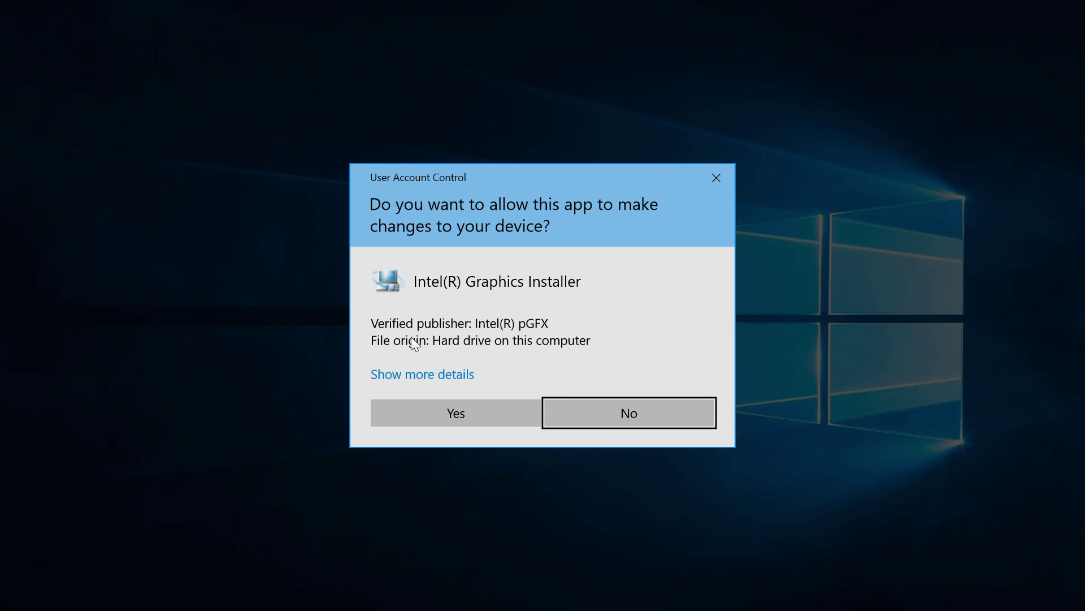
left_click(486, 414)
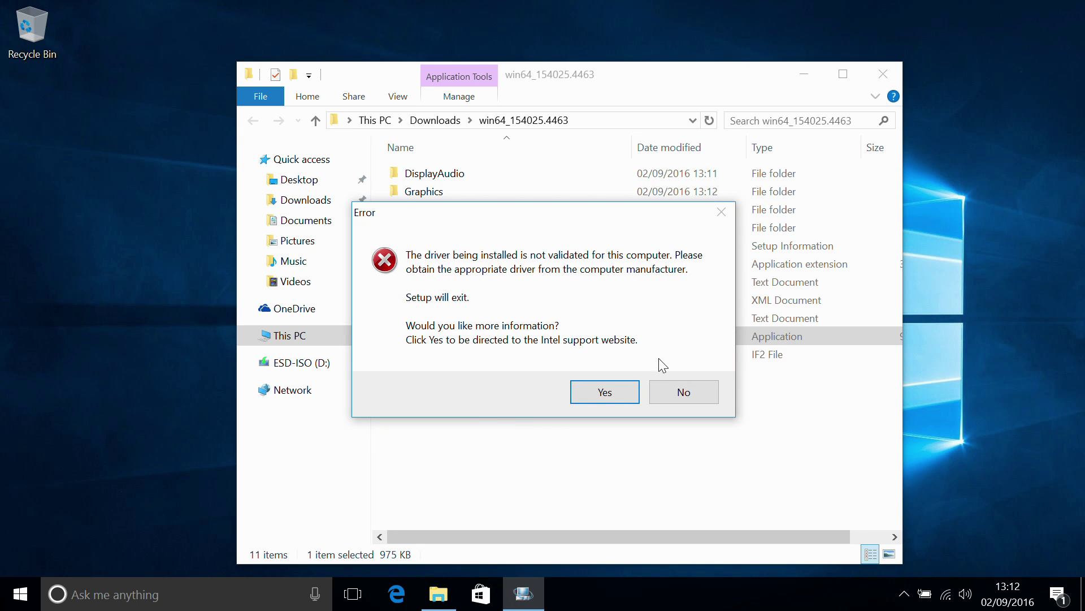
Dismiss the error message and open the Graphics folder in win64_154025.4463.
left_click(675, 388)
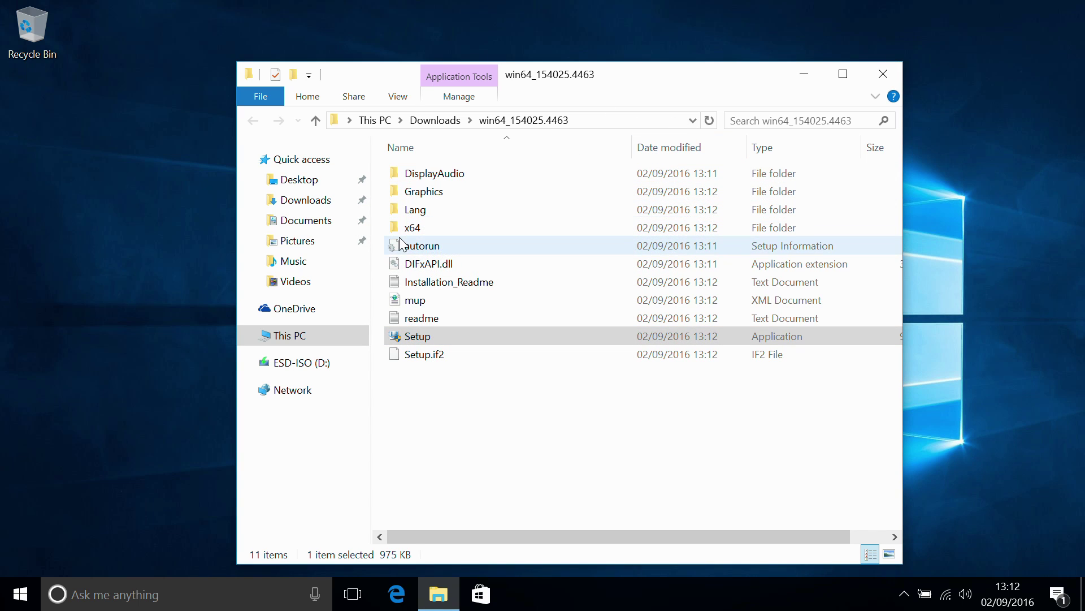
double_click(442, 193)
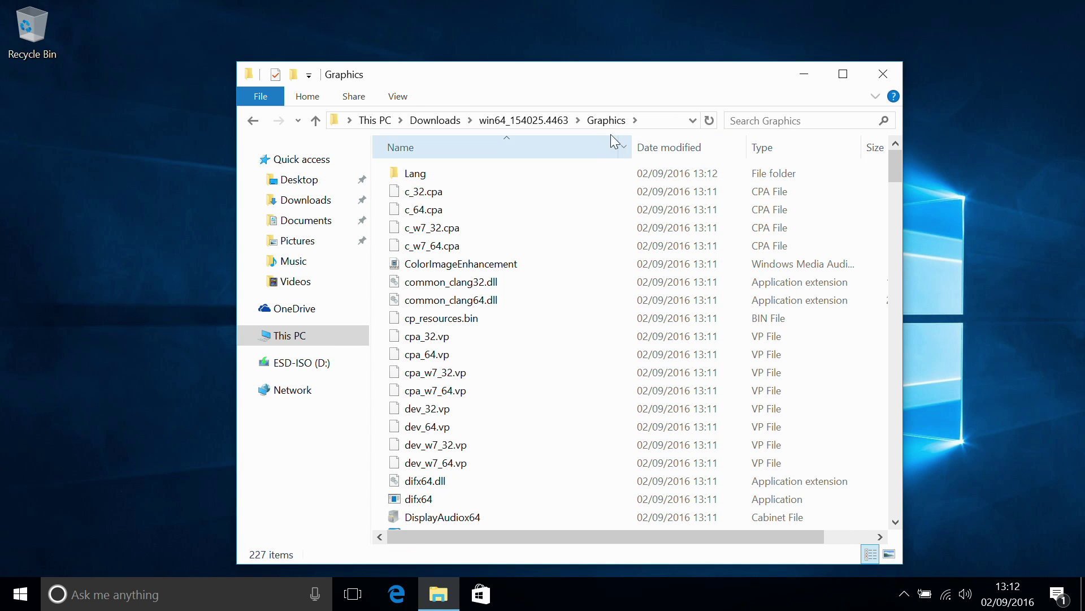
left_click_drag(896, 166, 888, 260)
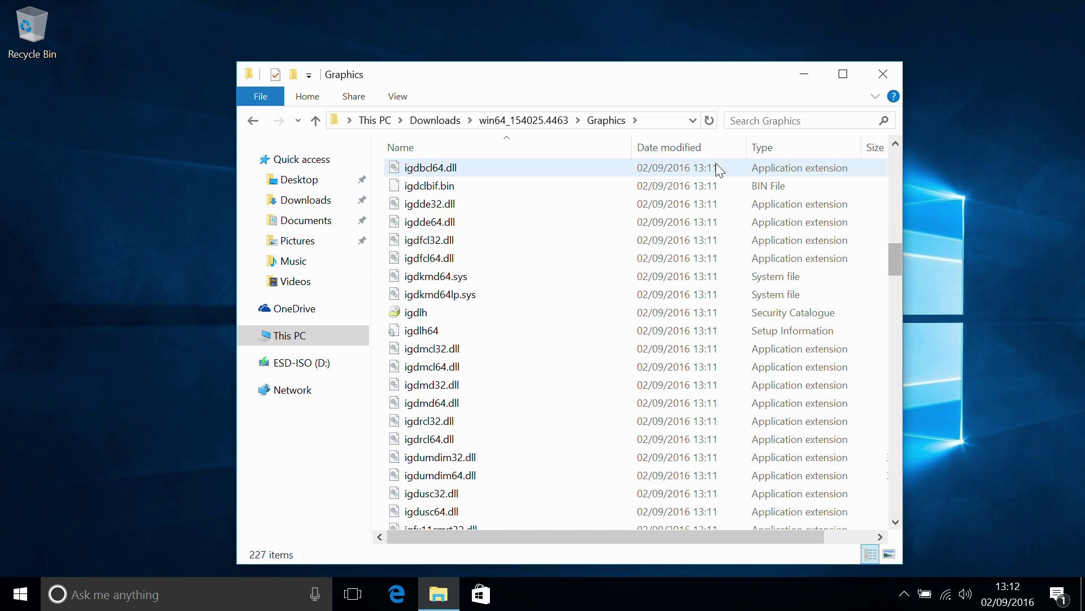
Copy the Graphics folder's full path from the address bar.
left_click(656, 121)
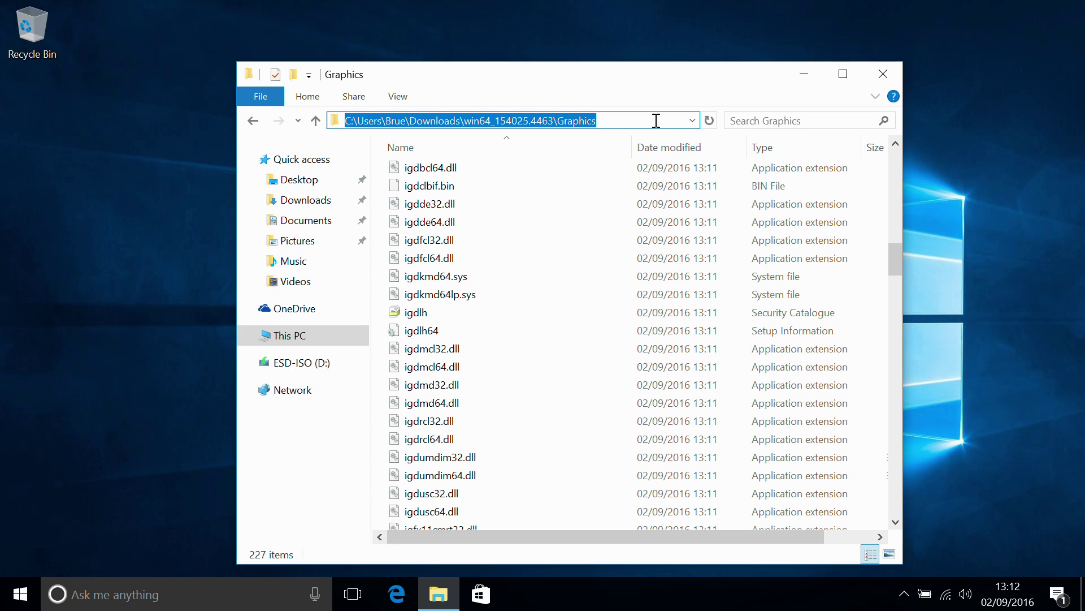
right_click(656, 120)
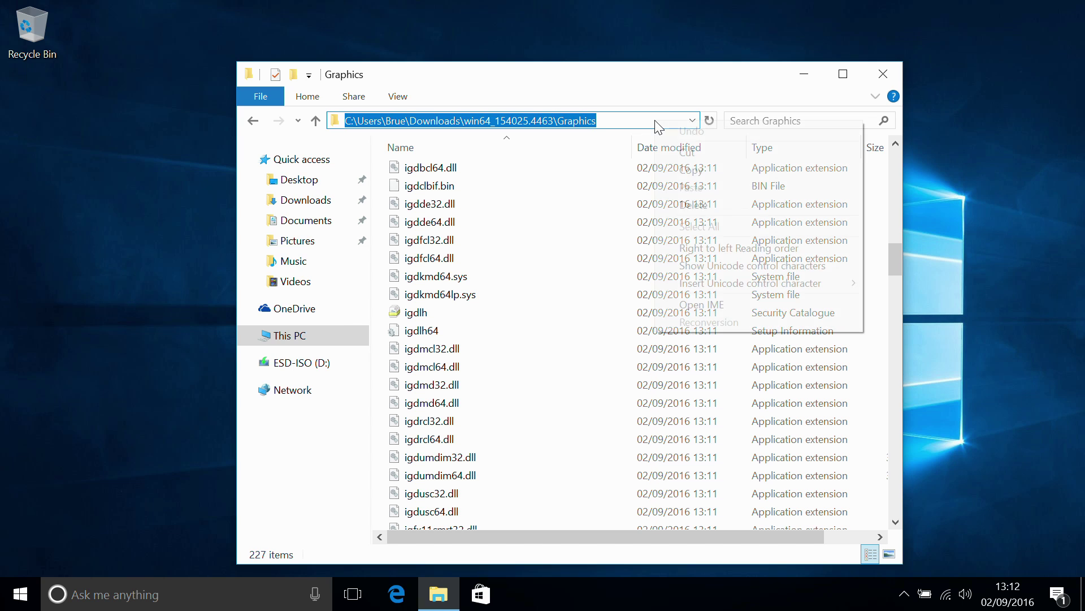
left_click(694, 168)
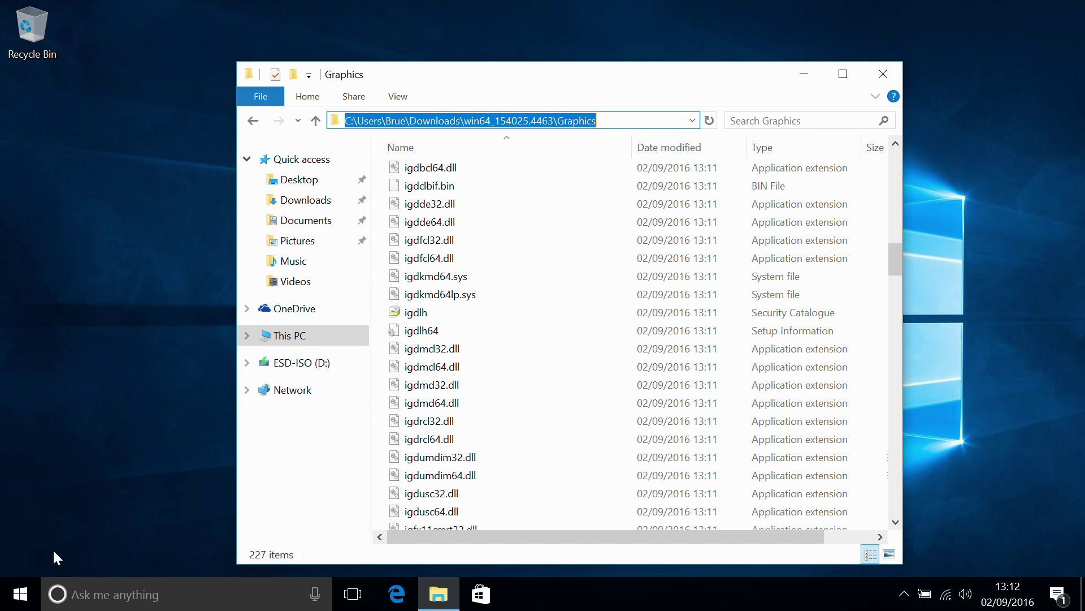
Open Device Manager and start Update Driver for Intel(R) HD Graphics Family under Display adapters.
right_click(17, 598)
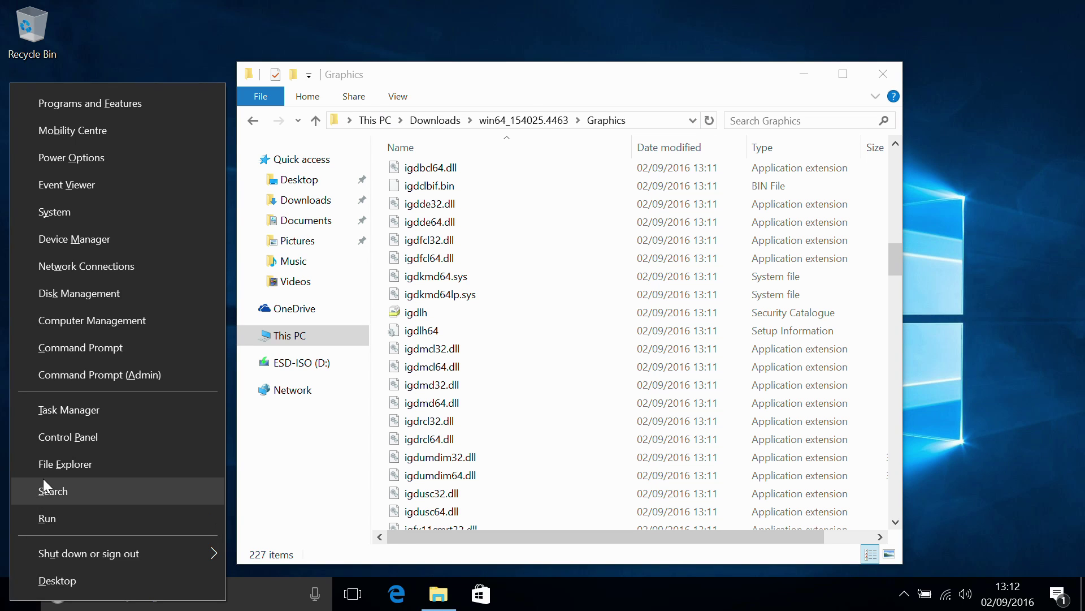
left_click(81, 246)
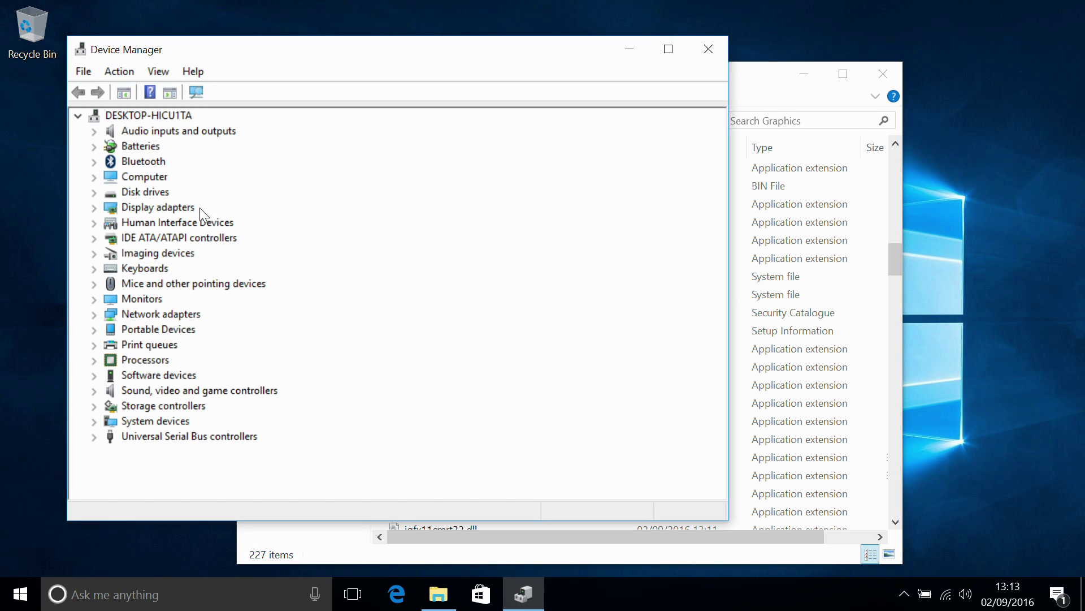
double_click(172, 208)
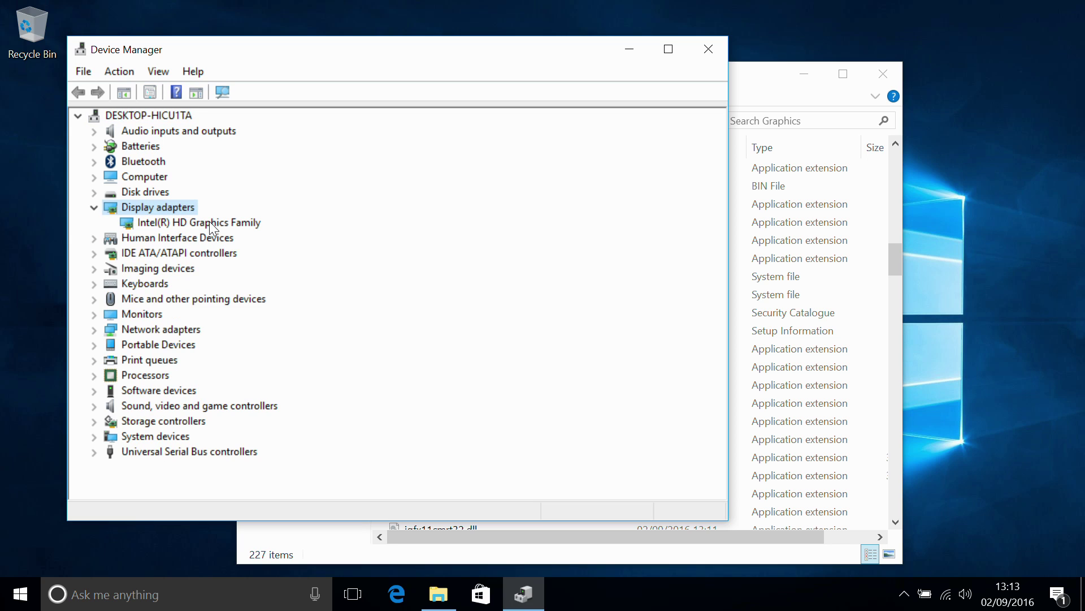
double_click(209, 221)
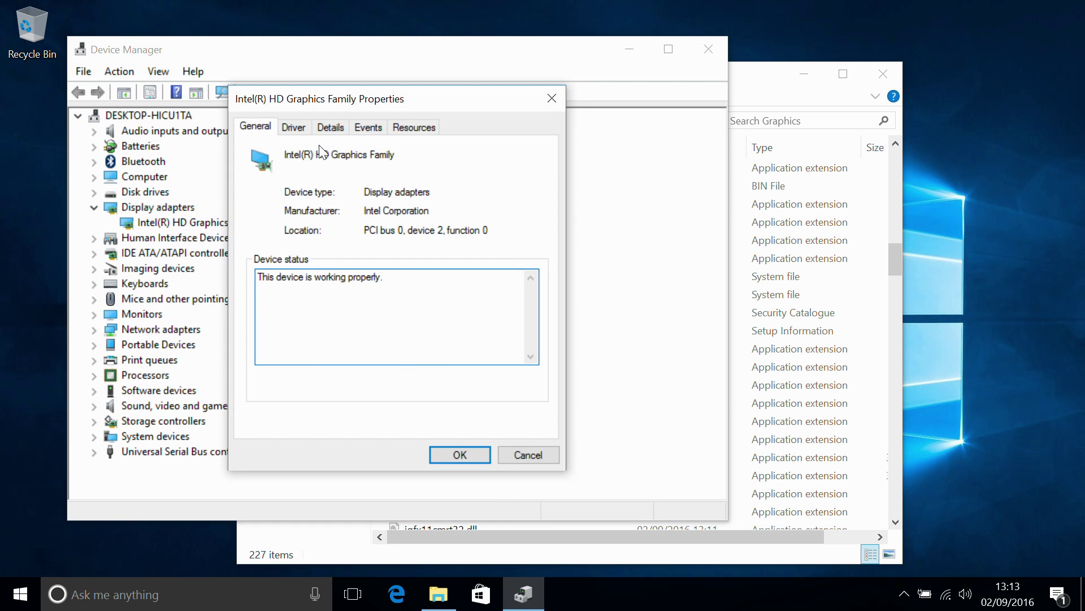
left_click(291, 128)
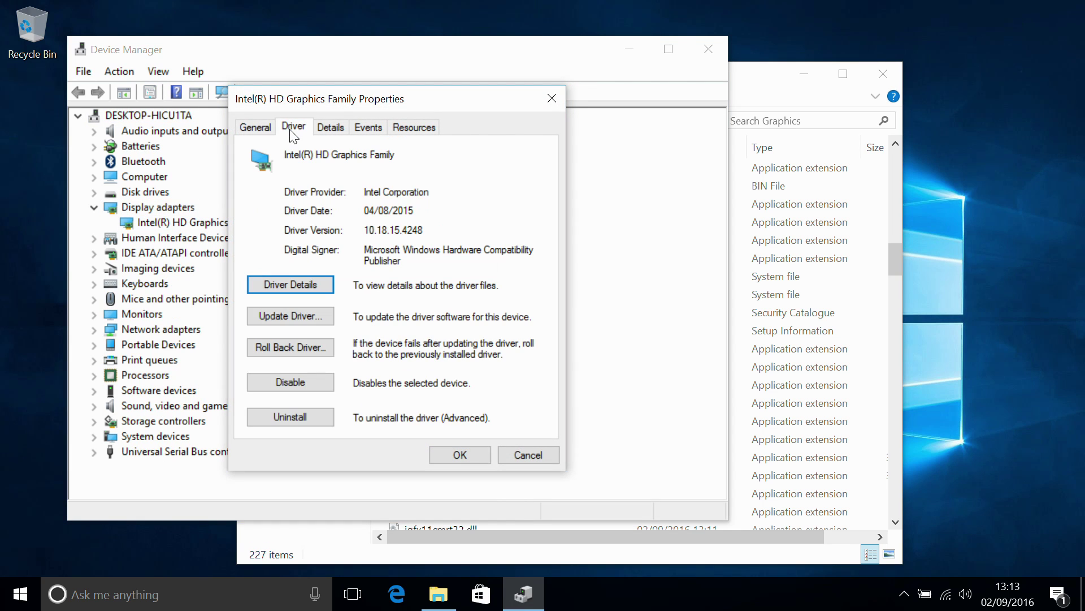
left_click(272, 315)
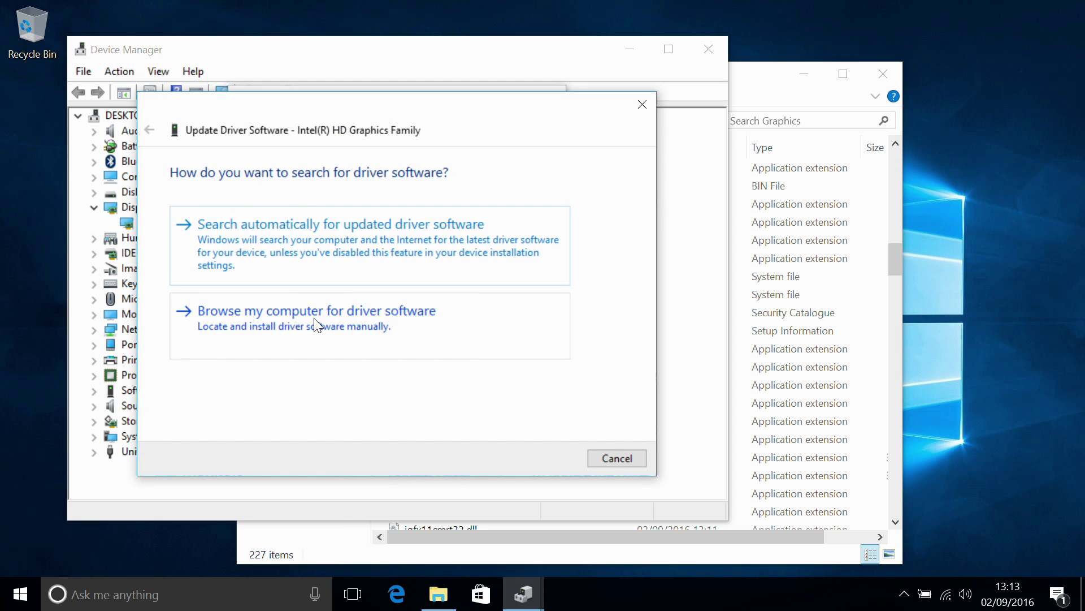
Choose to pick the driver from a list, and use Have Disk with the pasted Graphics folder path.
left_click(316, 326)
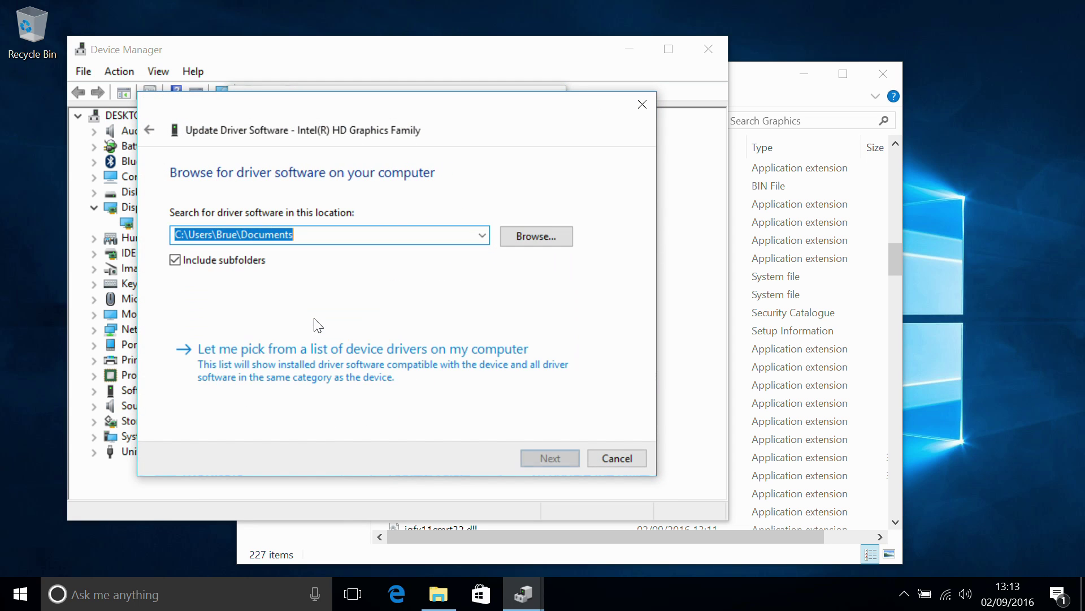
left_click(393, 371)
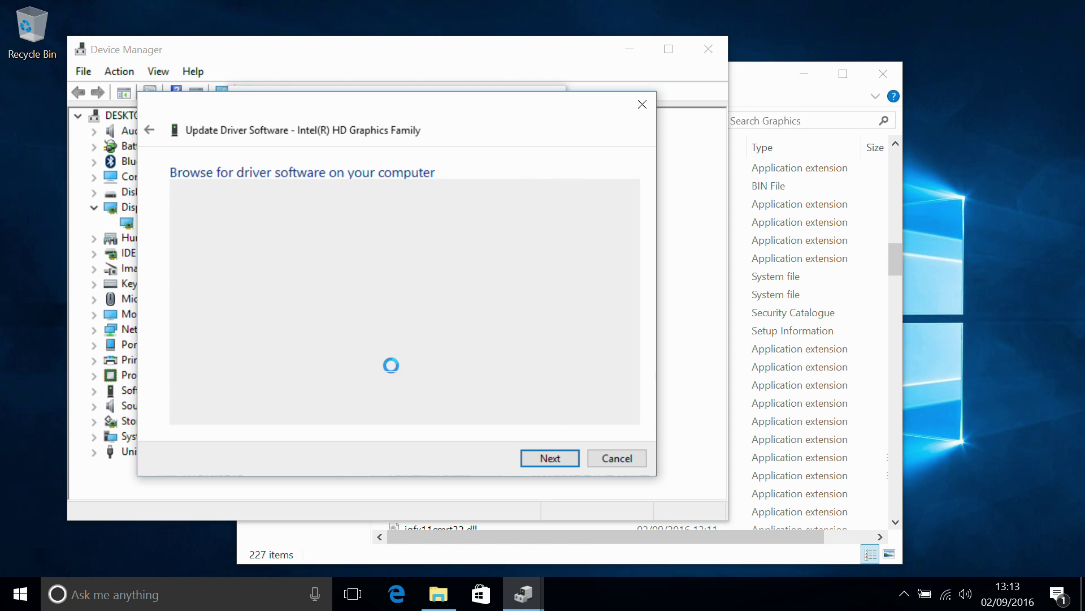
left_click(559, 394)
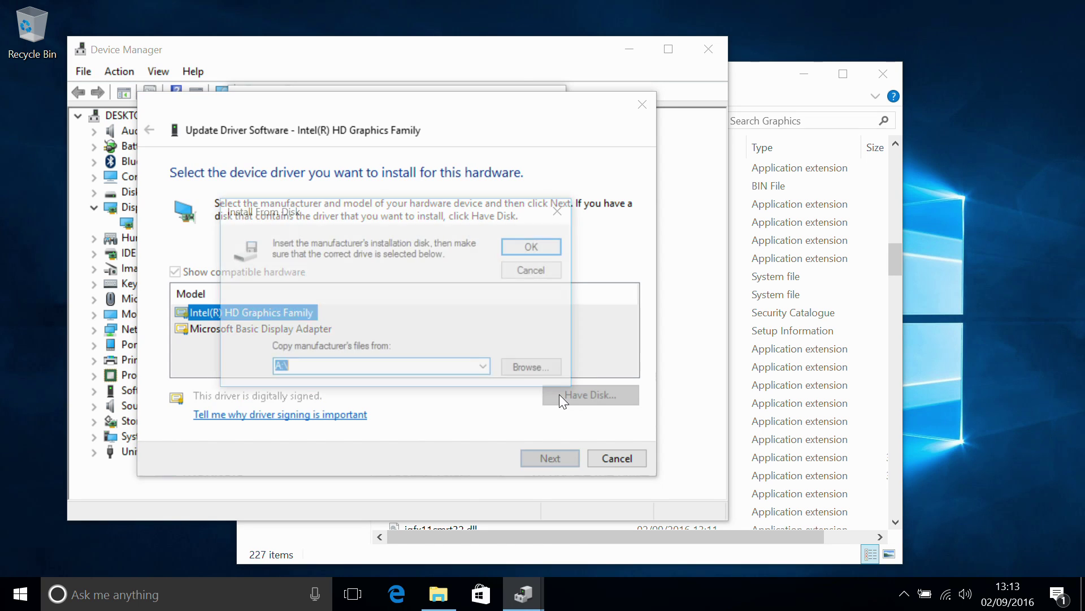
key("ctrl+v")
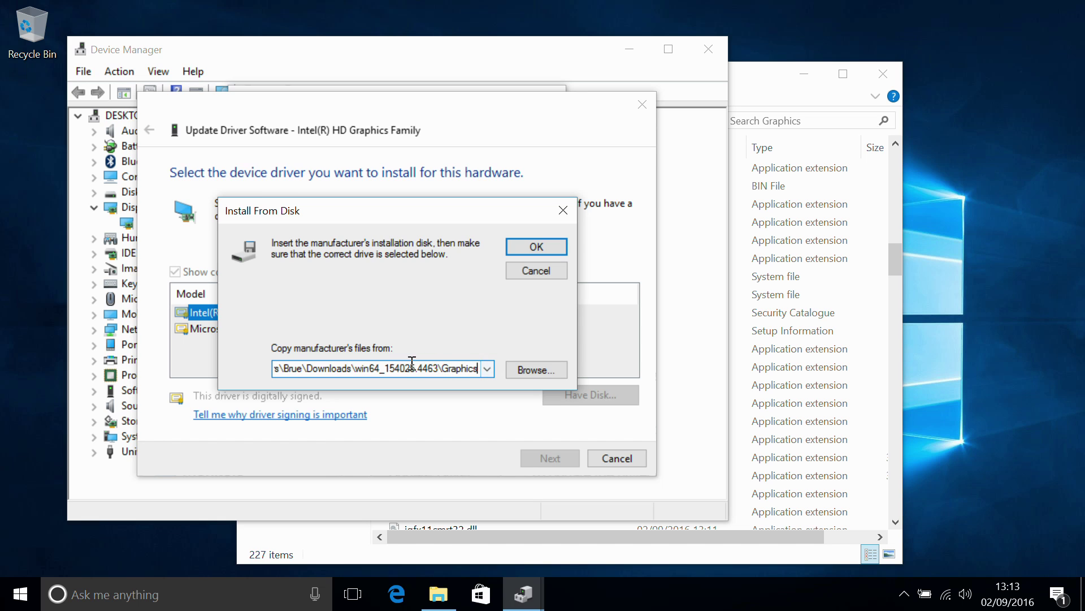
left_click(527, 246)
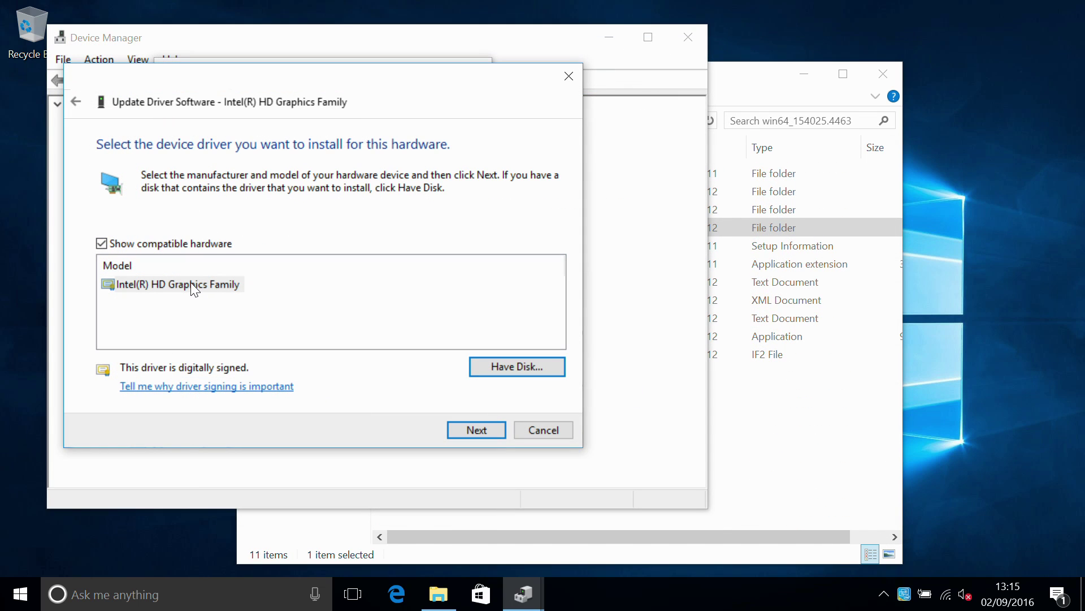
Select Intel(R) HD Graphics Family with compatible hardware shown, and install it.
left_click(191, 282)
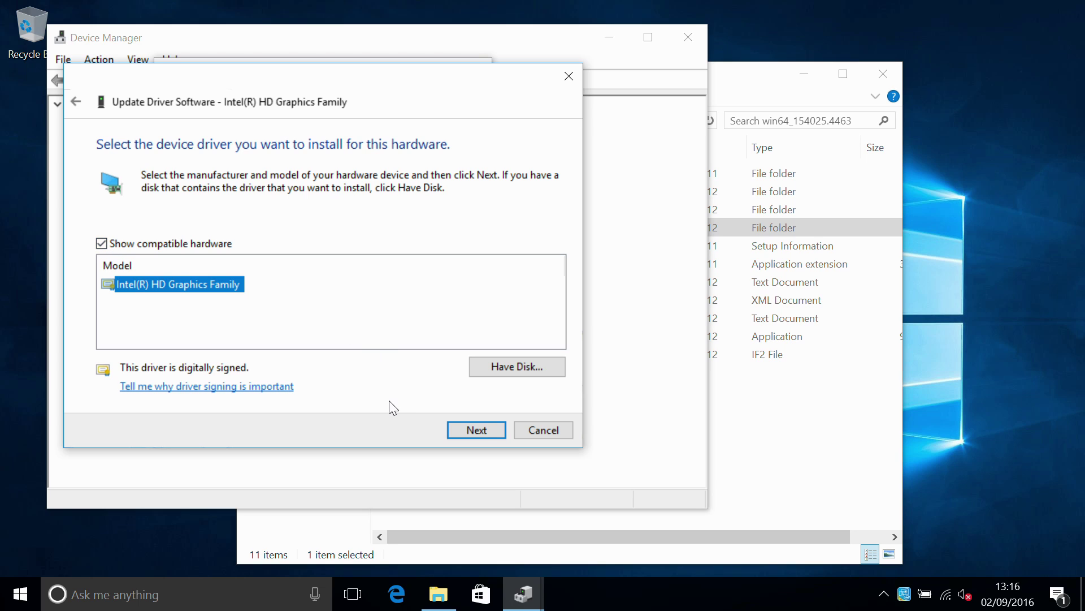
left_click(102, 245)
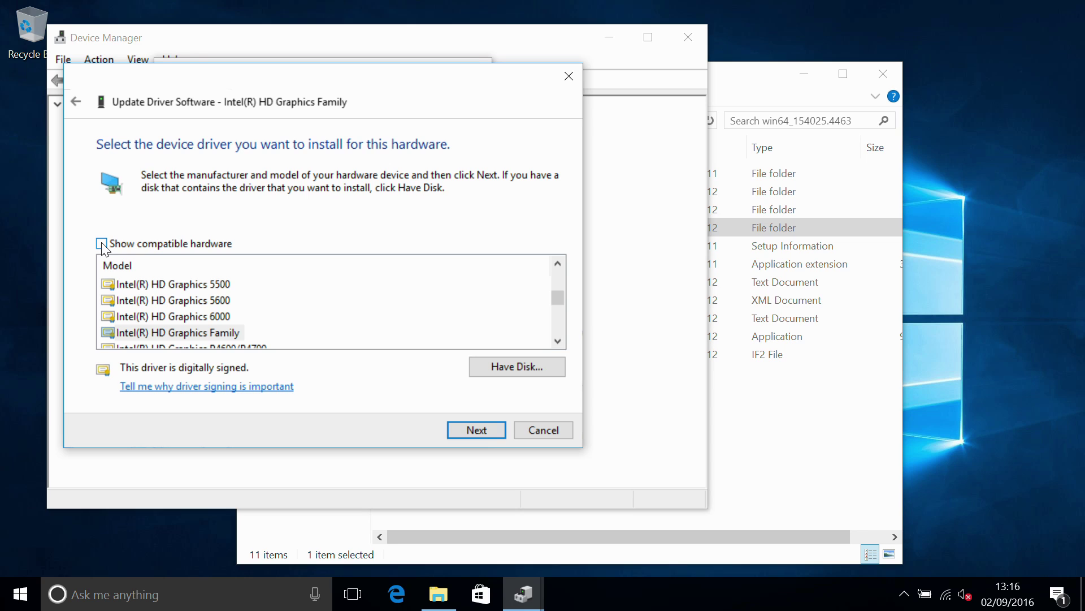
left_click(102, 244)
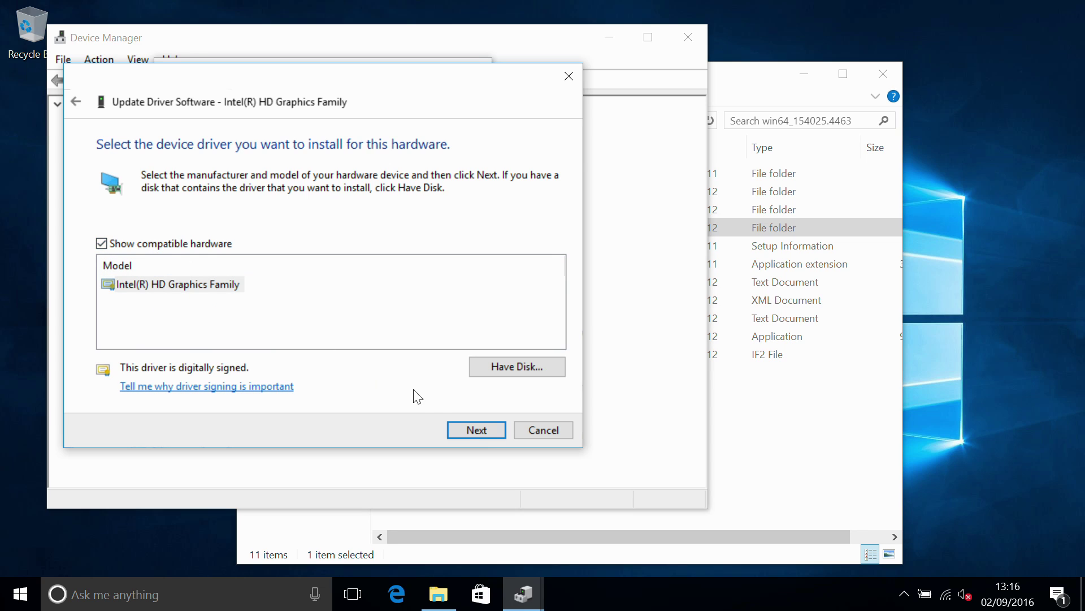
left_click(469, 432)
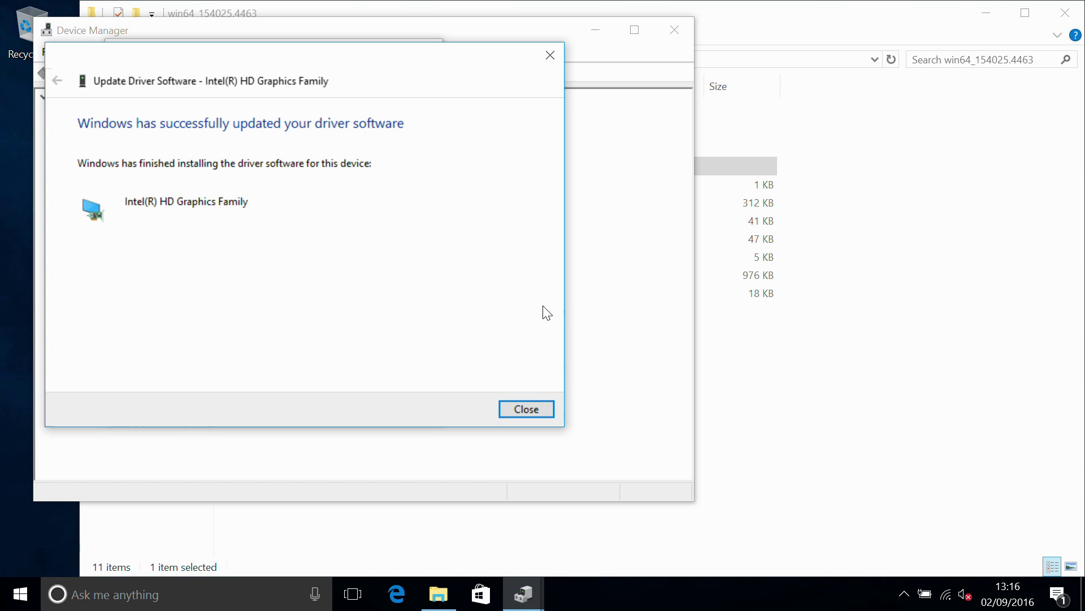
Close the wizard and properties window after seeing driver version 20.19.15.4463, returning to File Explorer.
left_click(520, 408)
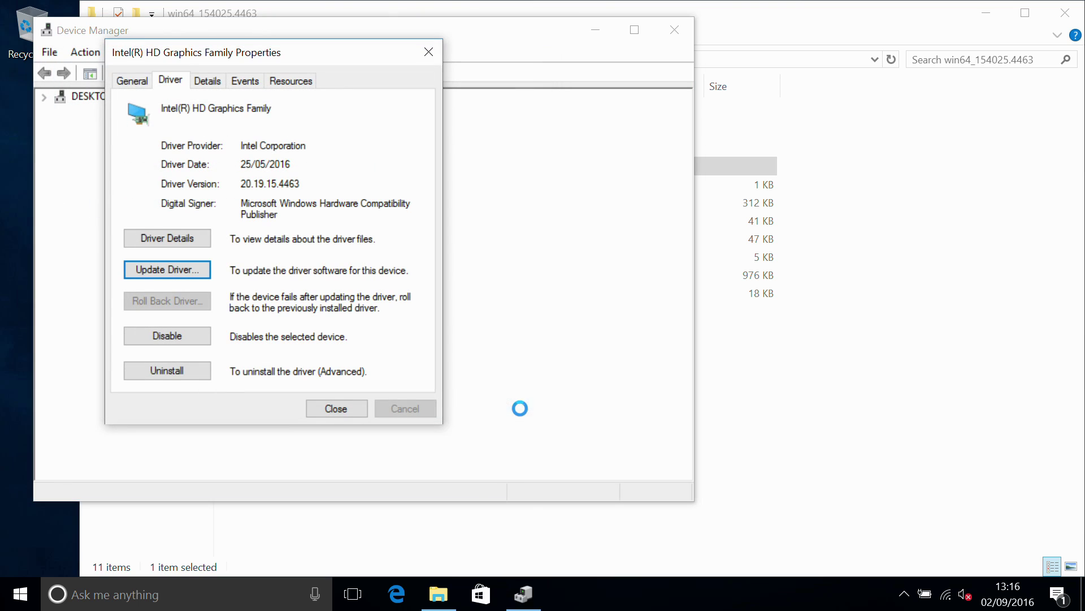
left_click(344, 408)
left_click(814, 369)
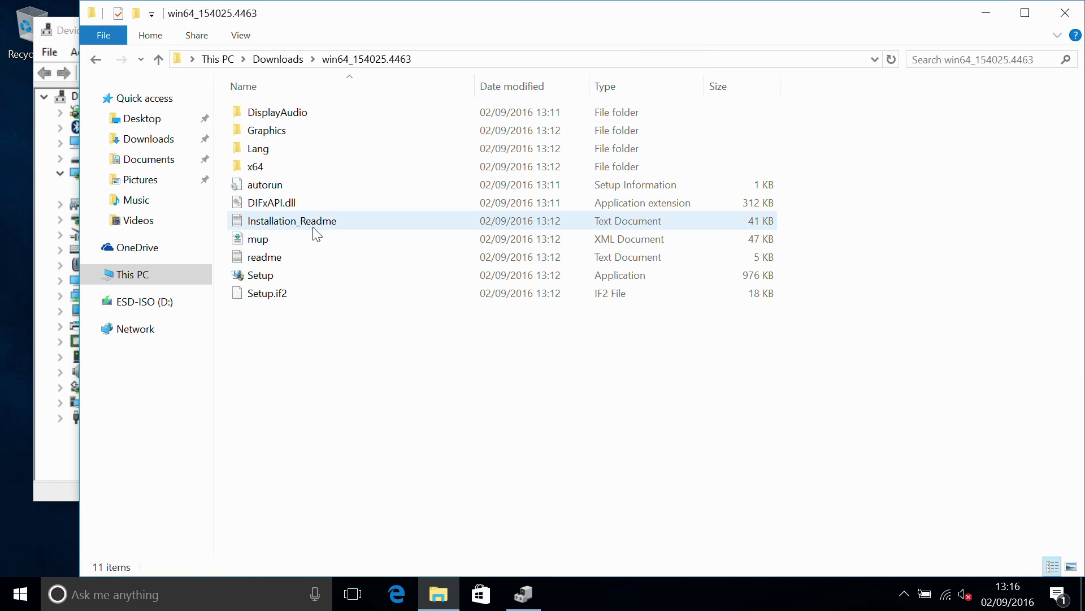
Run Setup from the win64_154025.4463 folder and approve the User Account Control prompt.
double_click(252, 276)
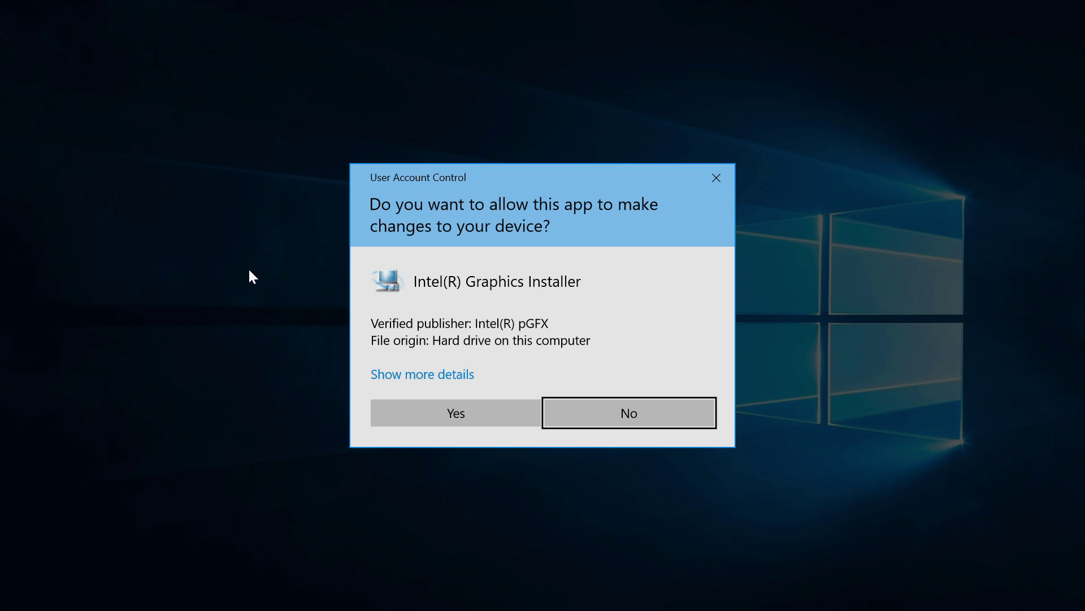
left_click(463, 409)
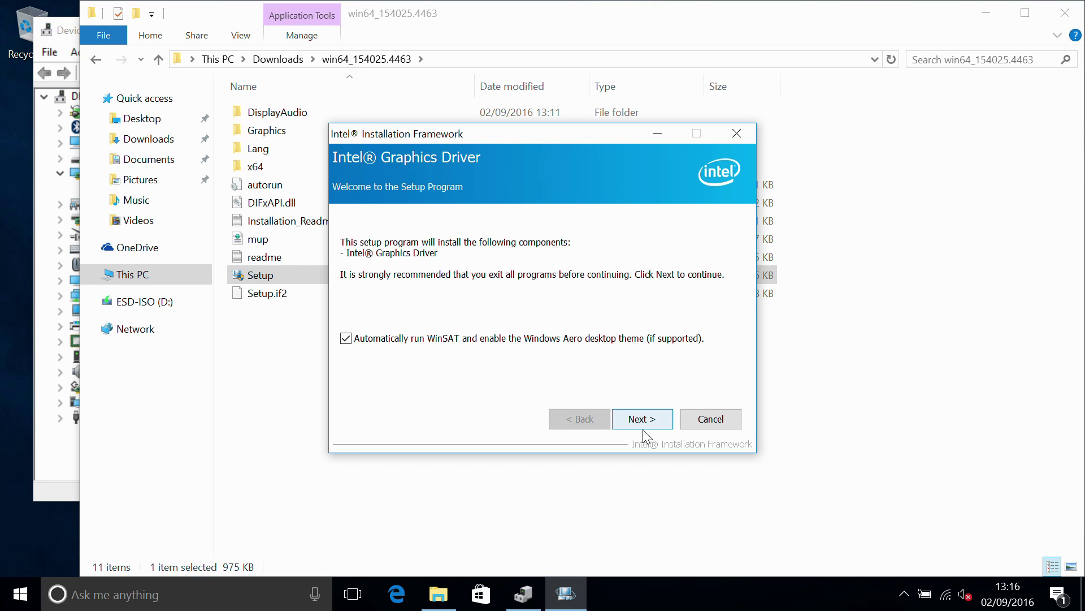
Confirm Intel(R) HD Graphics Family shows driver 20.19.15.4463, then close its properties and Device Manager.
left_click(45, 274)
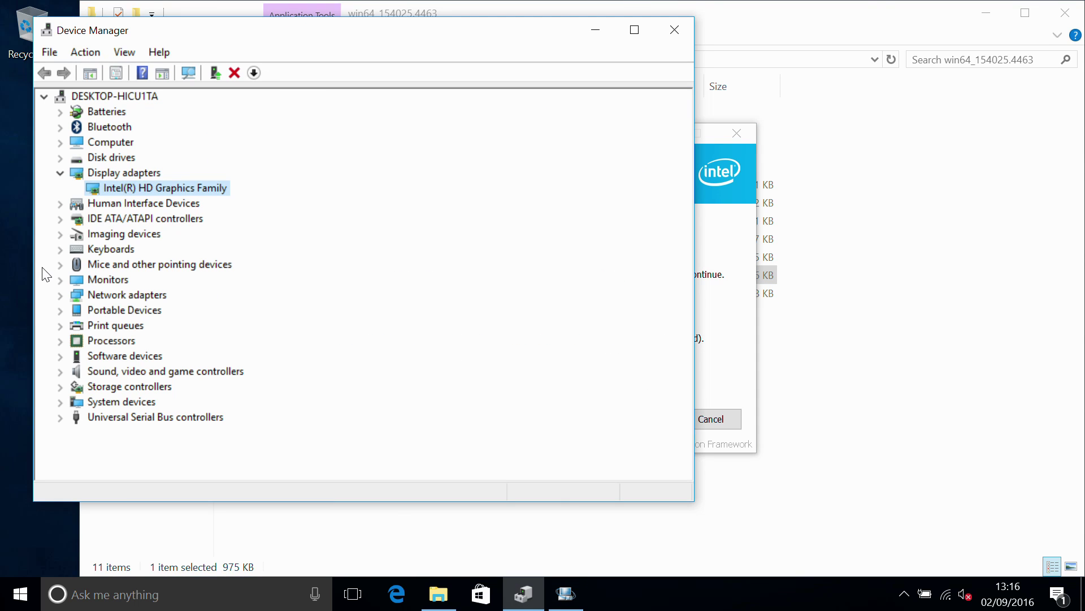
double_click(126, 186)
left_click(173, 83)
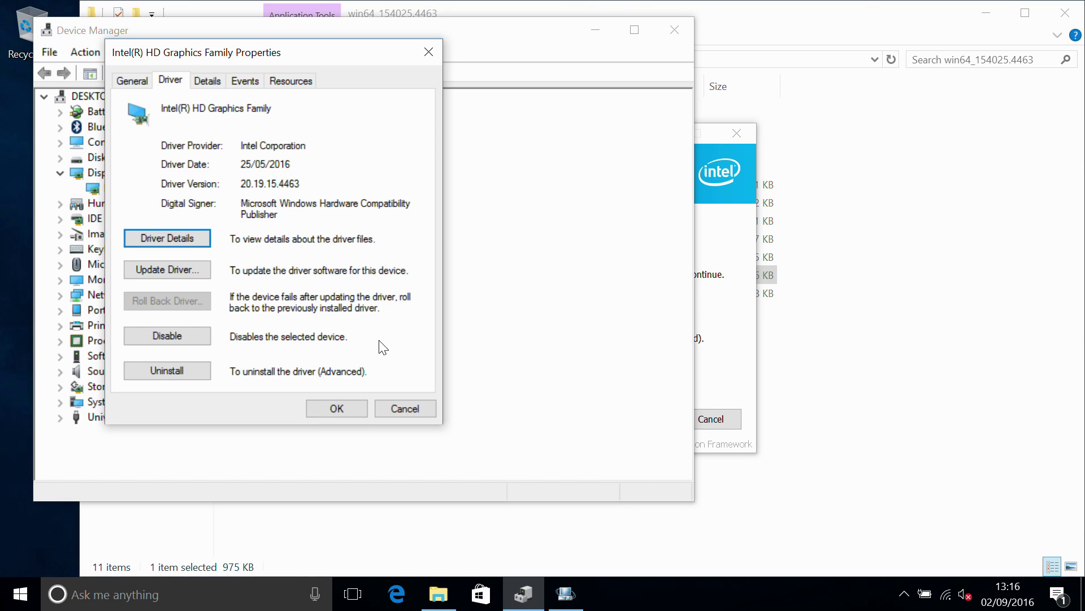
left_click(412, 406)
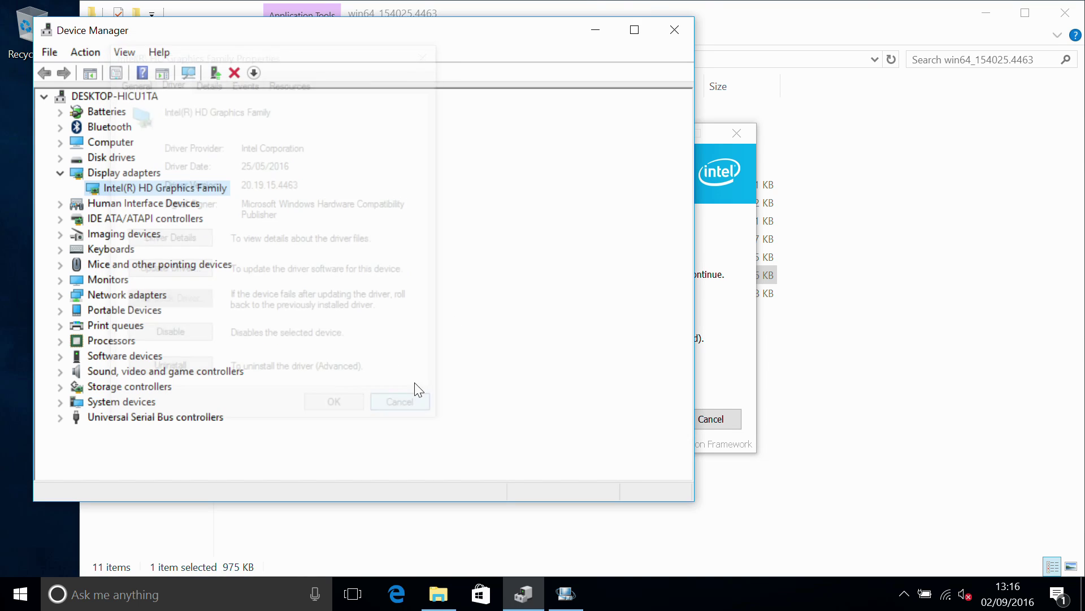
left_click(672, 30)
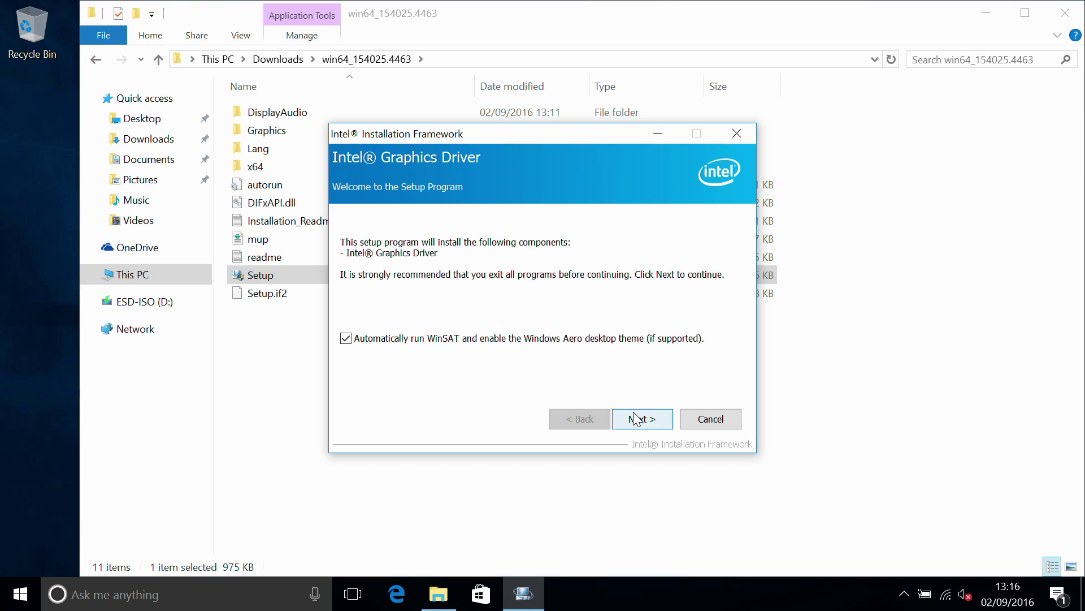